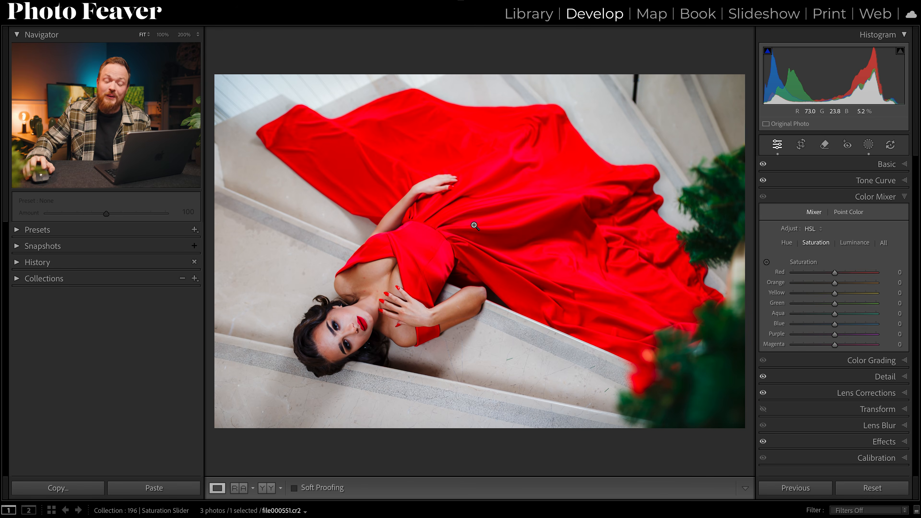
Step: Sample the bright red of the dress as a Point Color swatch in the Color Mixer
left_click(851, 214)
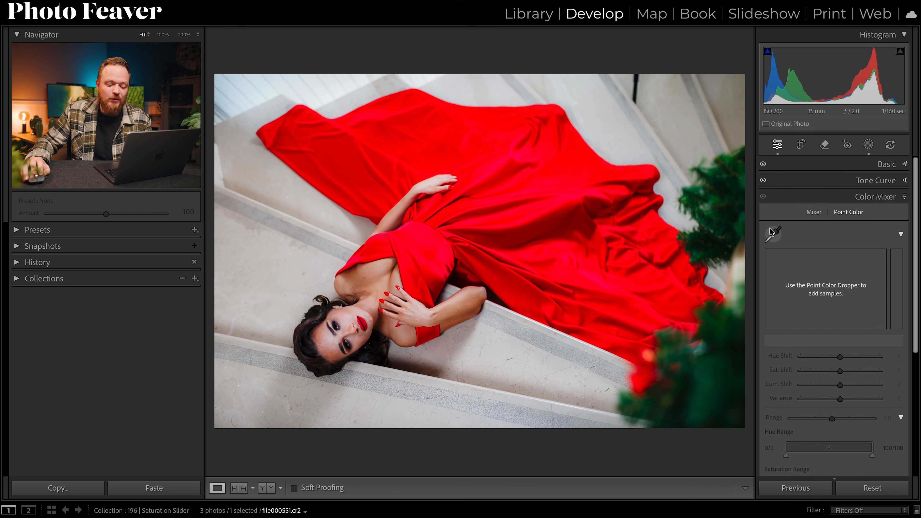
left_click(774, 238)
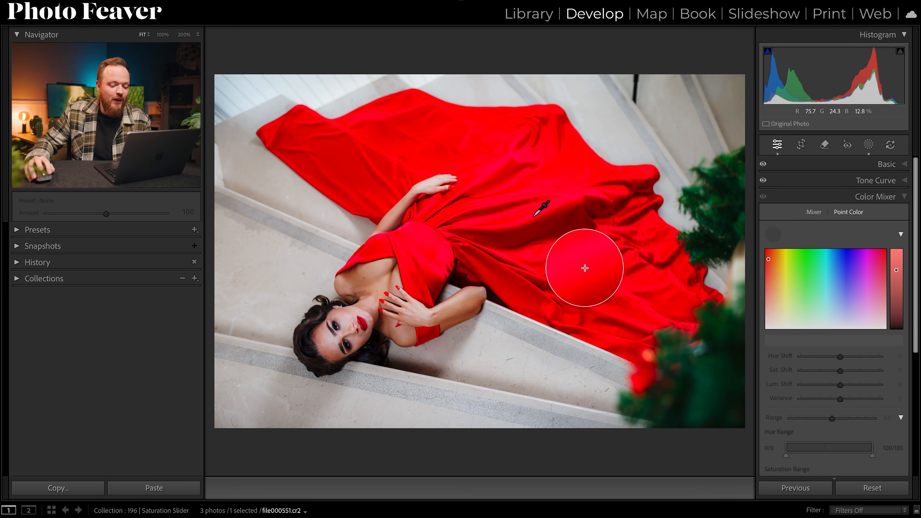
left_click(535, 216)
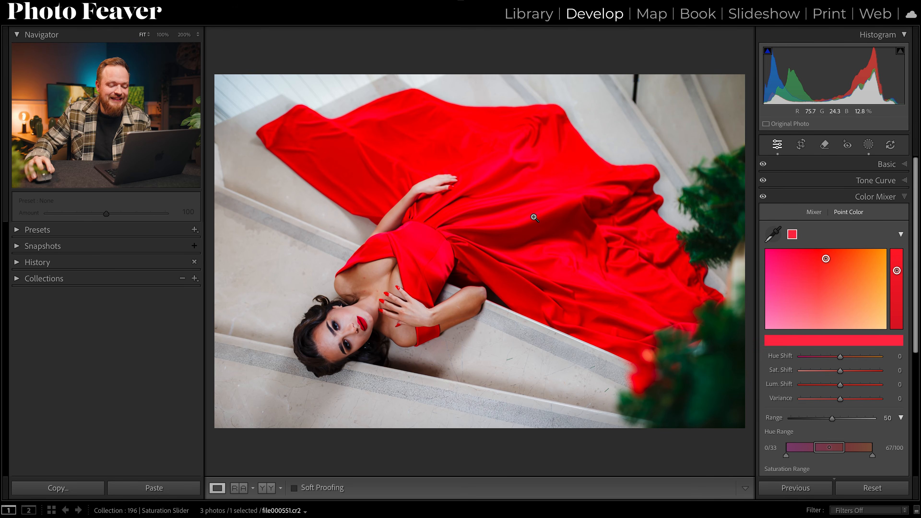
Step: Visualize the sampled range and adjust Luminance to 0/14–93/93, Saturation to 17/47–100/100 and Hue to 3/36–70/100
scroll(860, 326, "down", 3)
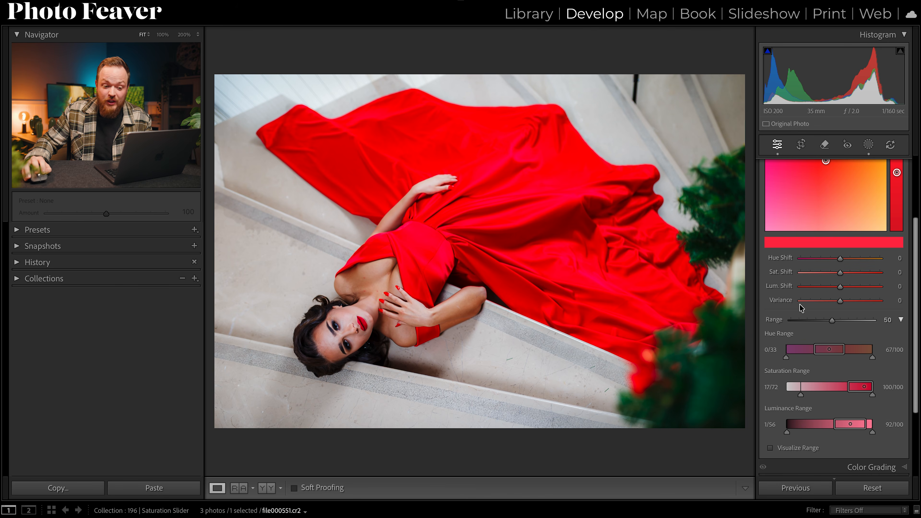
scroll(833, 313, "down", 3)
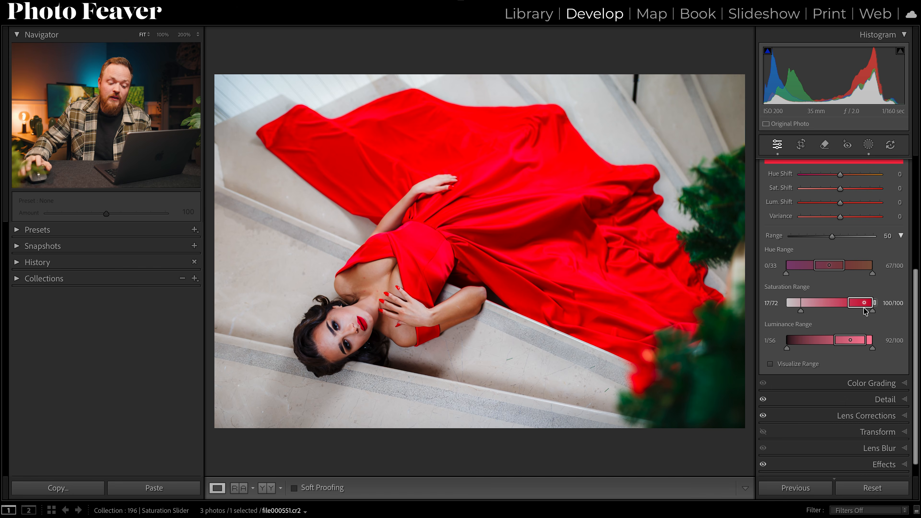
left_click(771, 364)
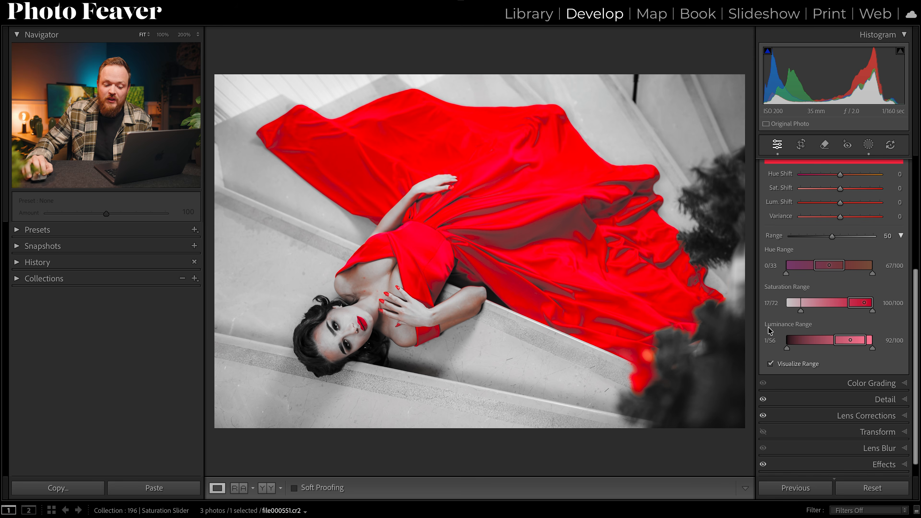
left_click_drag(831, 342, 815, 341)
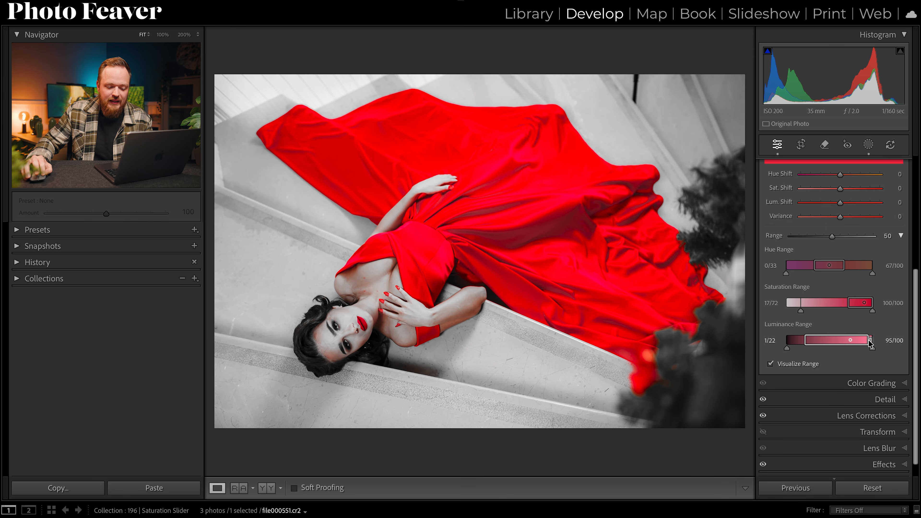
left_click_drag(810, 344, 801, 343)
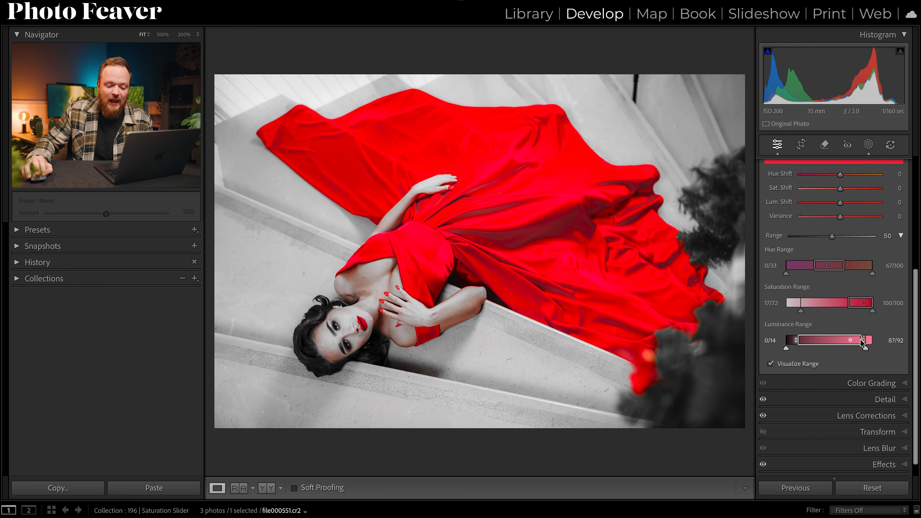
left_click_drag(847, 304, 823, 306)
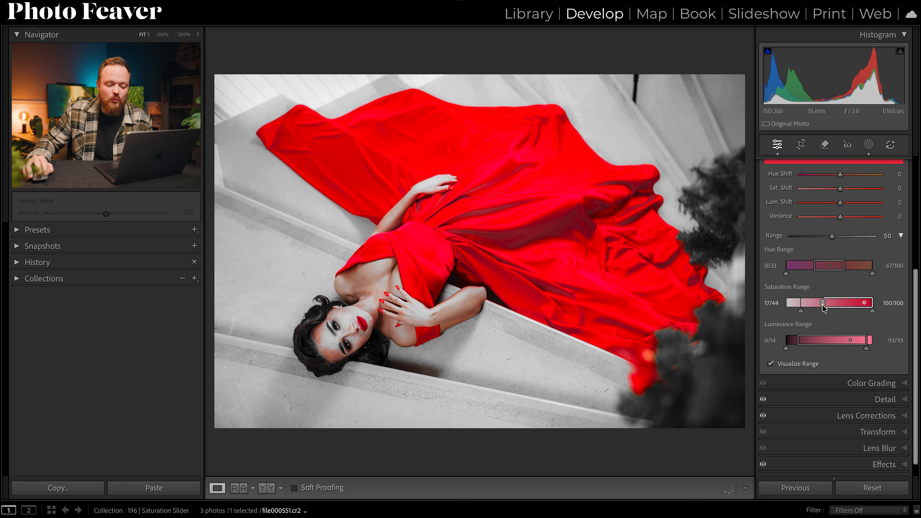
left_click_drag(832, 267, 834, 270)
scroll(841, 300, "up", 5)
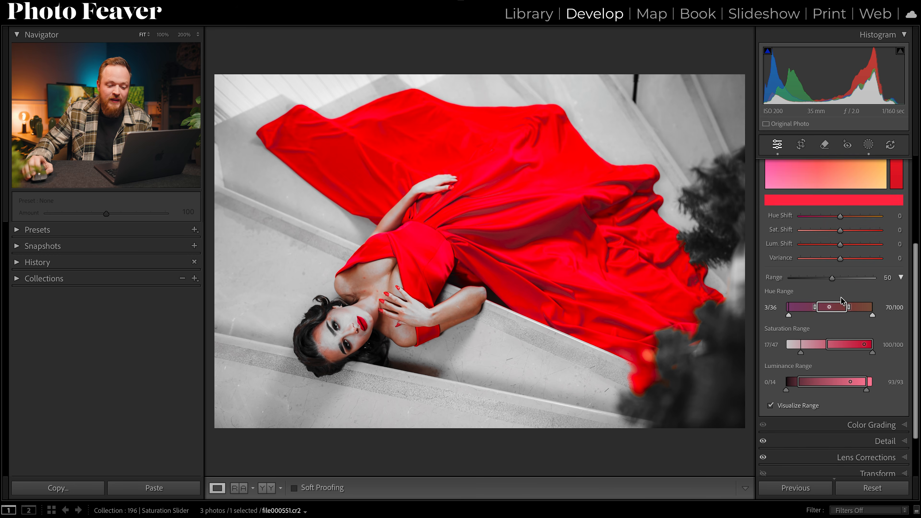
Step: Set the saturation shift of the sampled dress red to -10
scroll(859, 406, "up", 1)
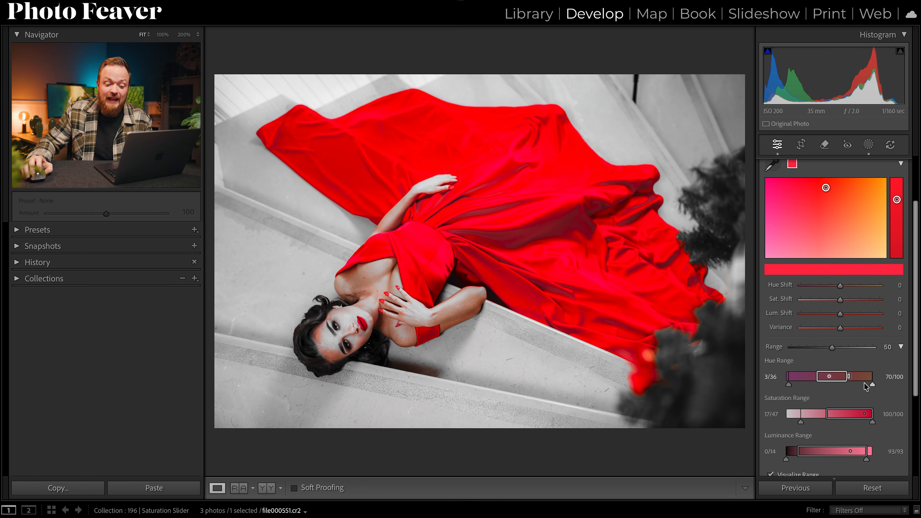
left_click_drag(840, 300, 836, 301)
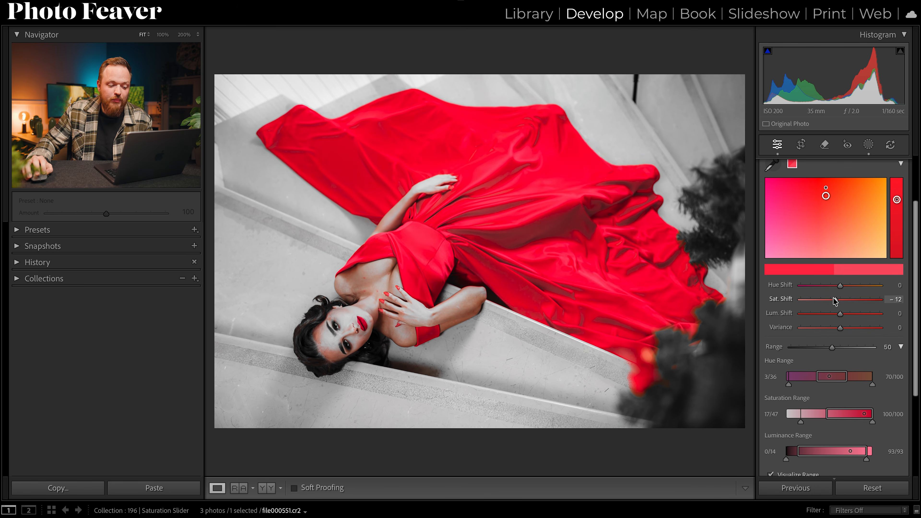
left_click(896, 299)
type("-10")
key("Return")
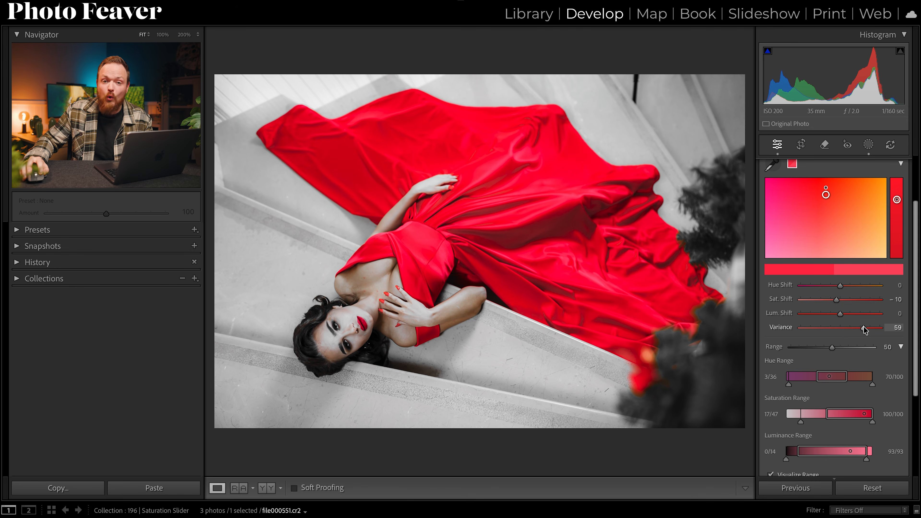
Step: Compare the dress red at Variance values of 60 and -75 with the range visualization turned off
left_click_drag(865, 329, 865, 329)
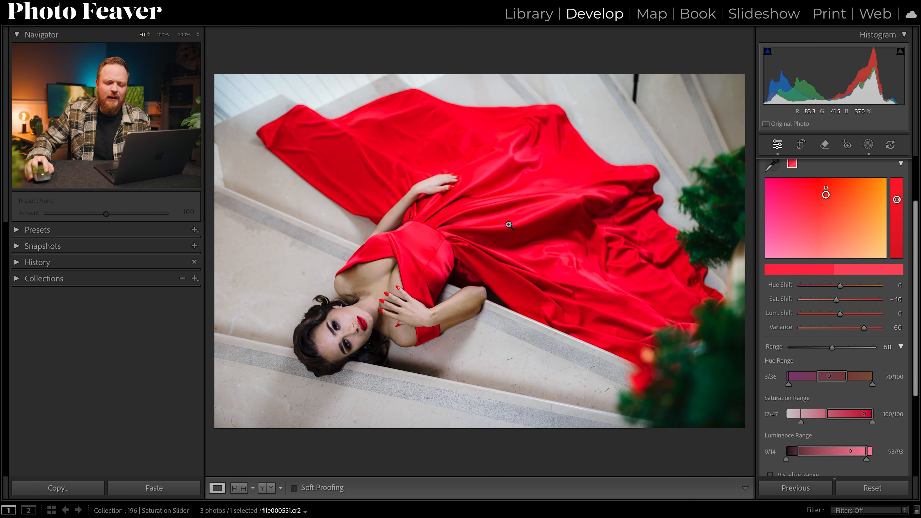
left_click_drag(854, 328, 820, 330)
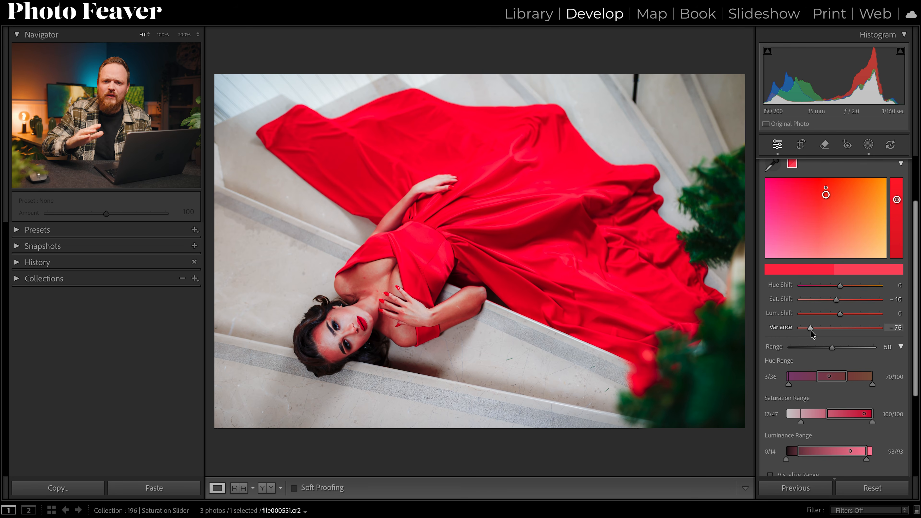
left_click_drag(811, 329, 855, 340)
Step: Set the Variance of the sampled dress red to 30 and inspect the woman's face and lips up close
left_click(894, 327)
type("30")
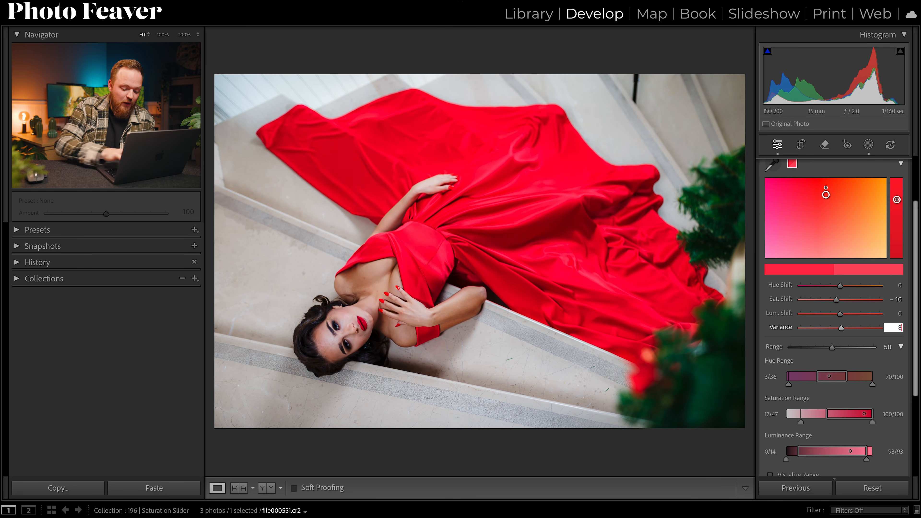
key("Return")
scroll(834, 403, "down", 1)
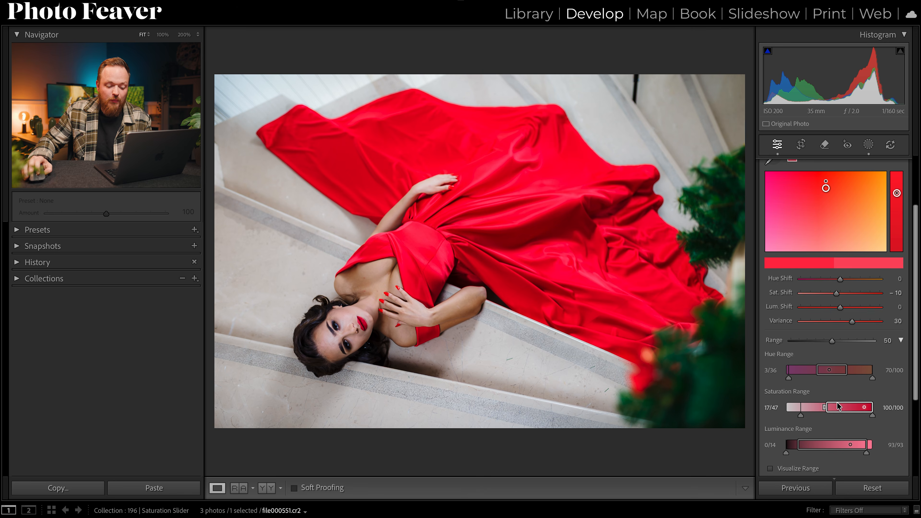
scroll(834, 407, "up", 1)
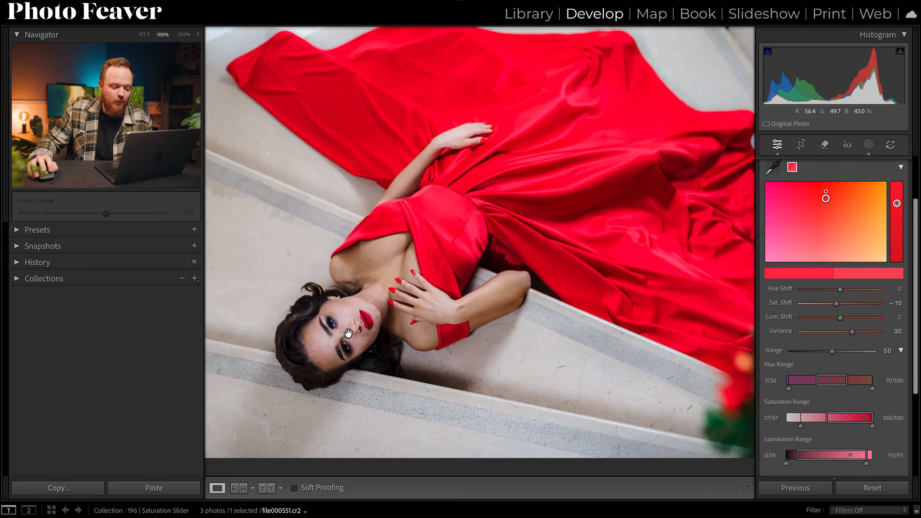
left_click(356, 326)
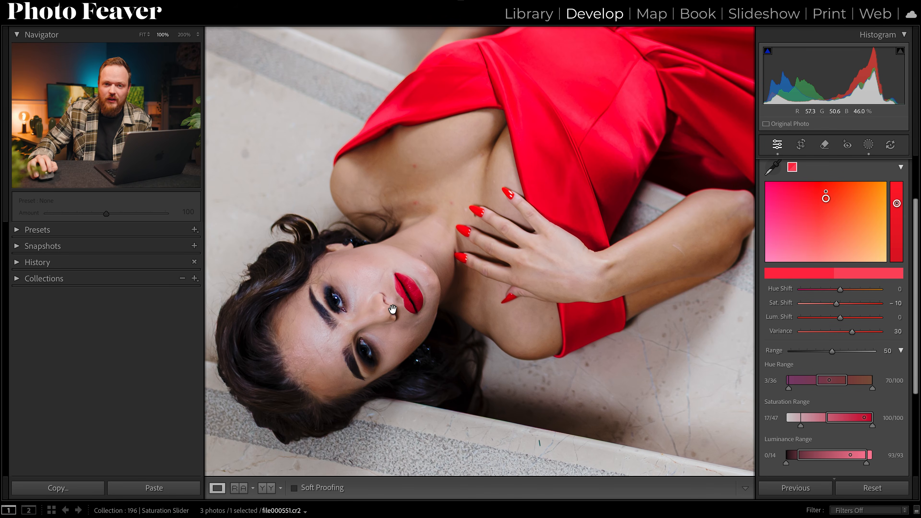
left_click(362, 310)
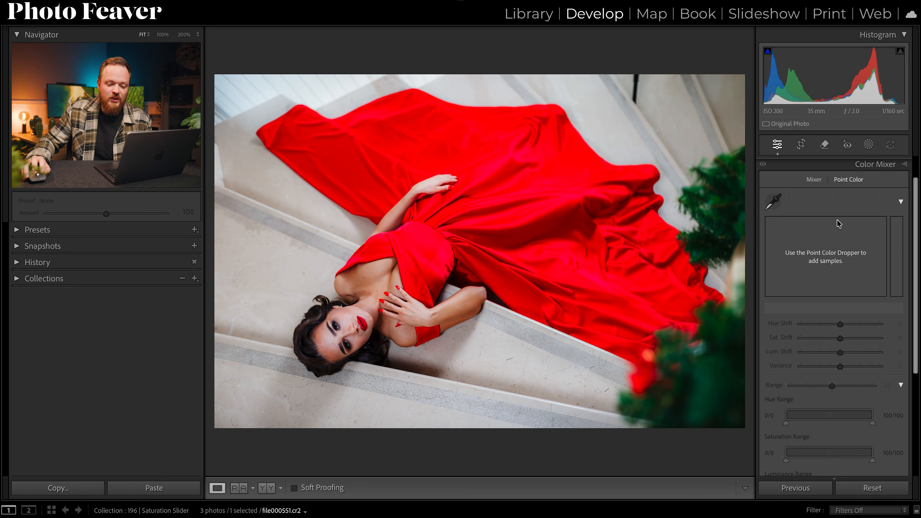
Step: Create a people mask for Person 1 that covers only the clothes
left_click(870, 145)
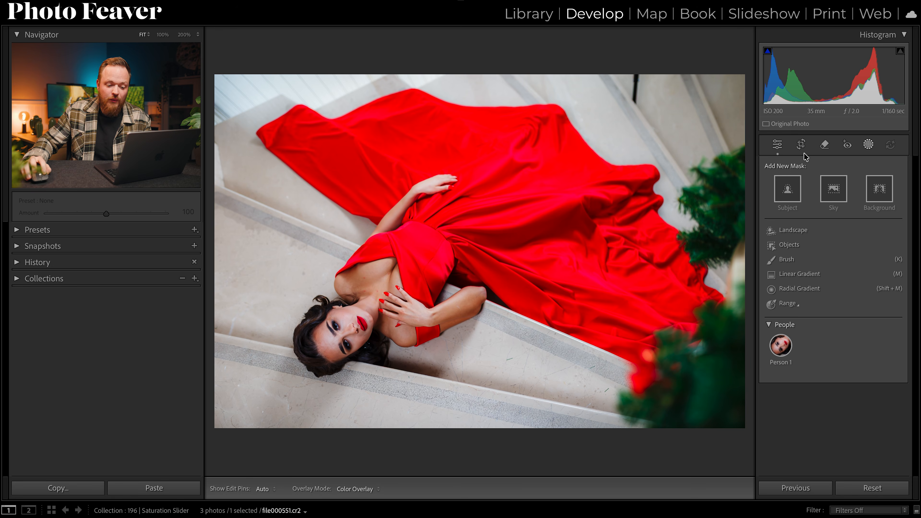
left_click(782, 341)
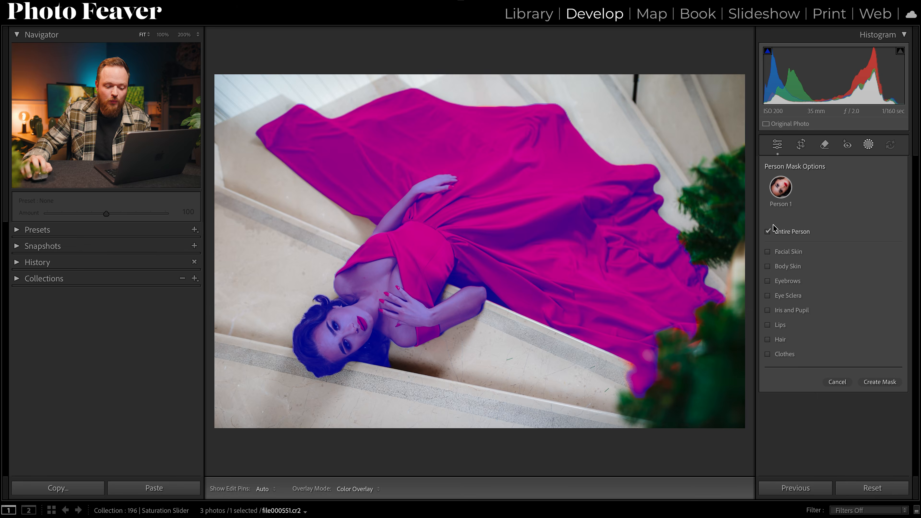
left_click(780, 352)
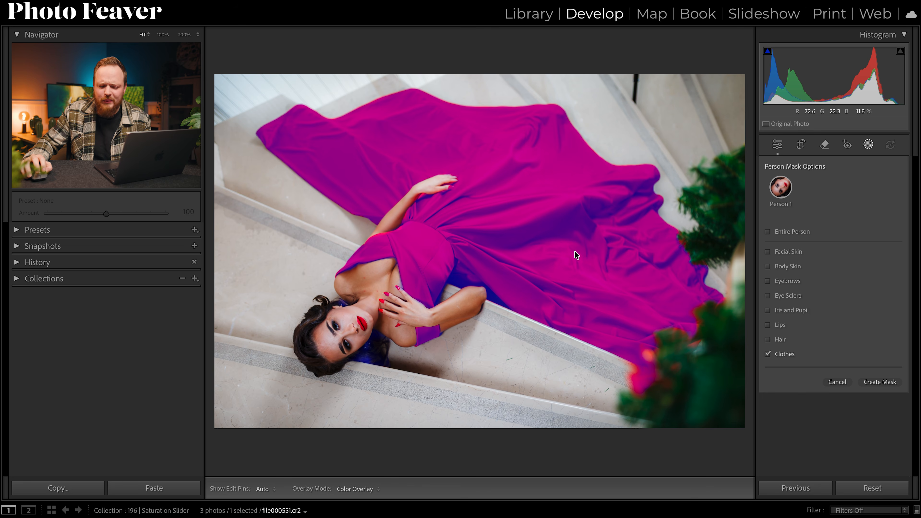
left_click(882, 383)
Step: Sample the red of the dress as a Point Color swatch within the clothes mask
scroll(857, 246, "down", 8)
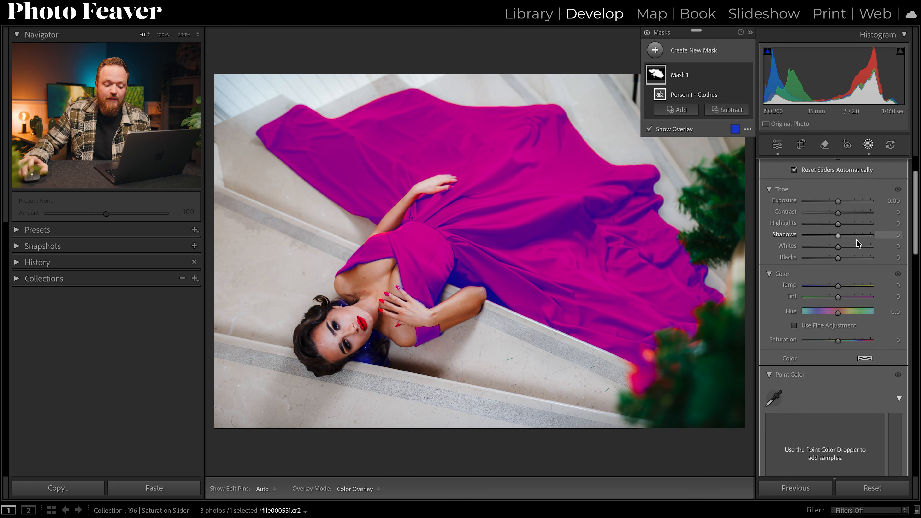
scroll(799, 329, "down", 1)
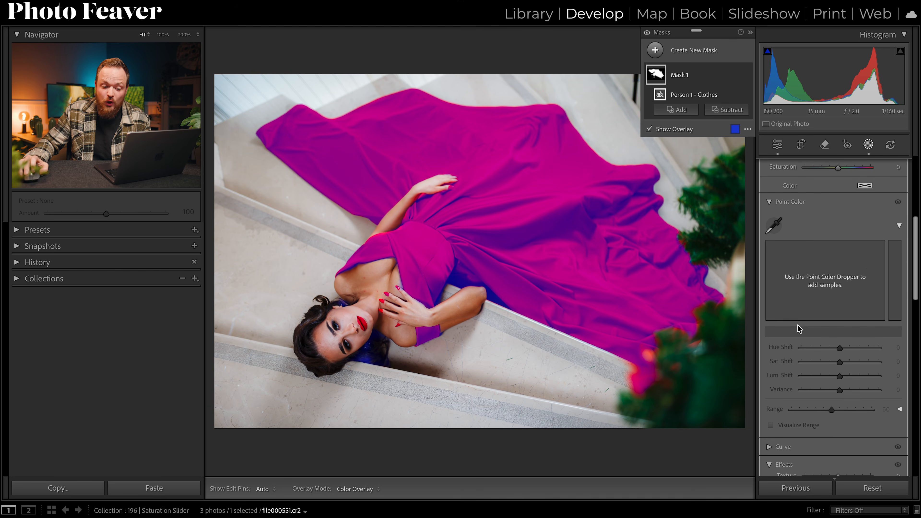
left_click(774, 225)
left_click(545, 208)
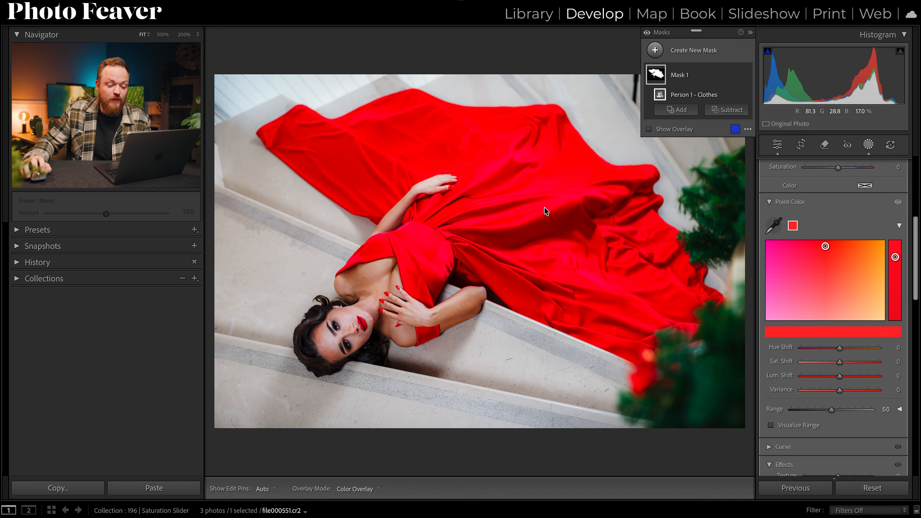